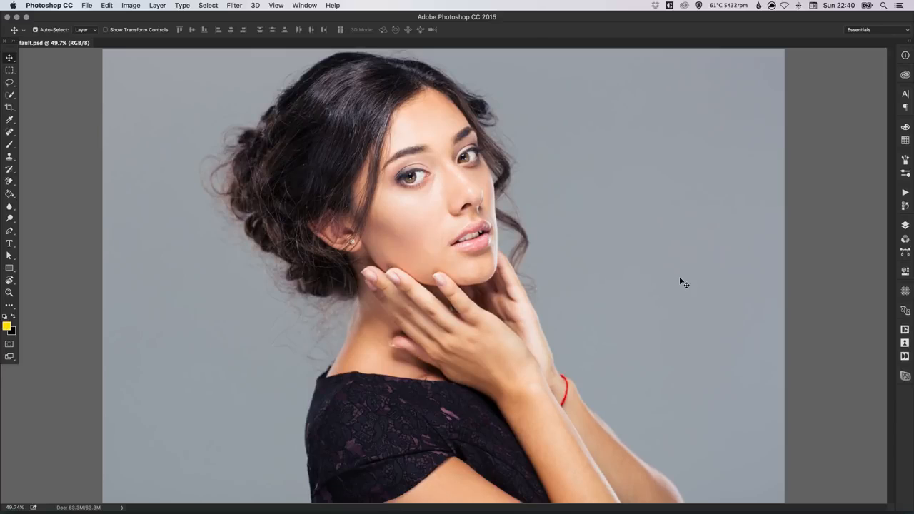
Rename the locked Background layer to 'Woman' and add an empty Layer 1 above it.
{"action": "left_click", "coordinate": [905, 224]}
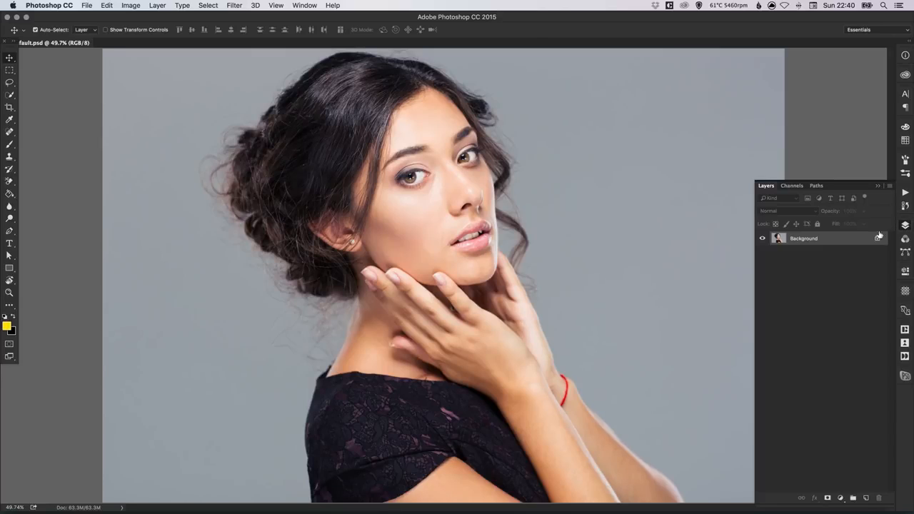
{"action": "double_click", "coordinate": [801, 240]}
{"action": "type", "text": "Woman"}
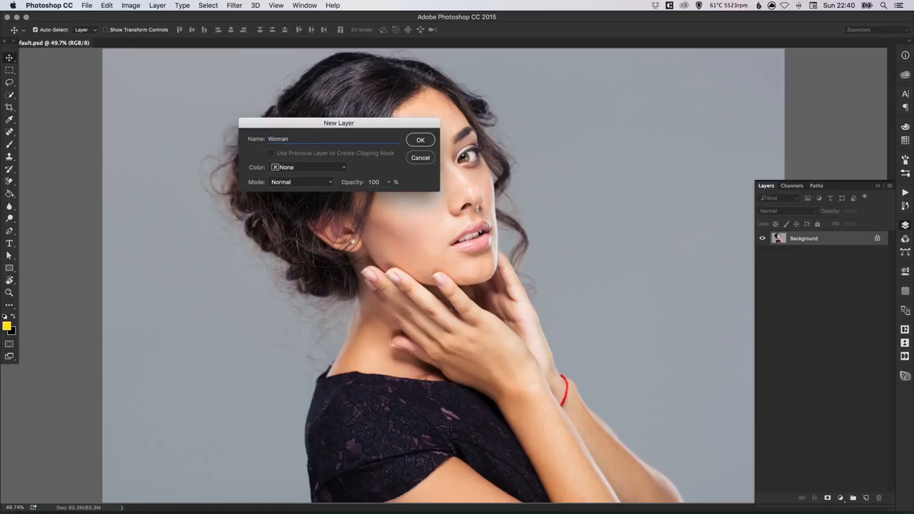
{"action": "key", "text": "Return"}
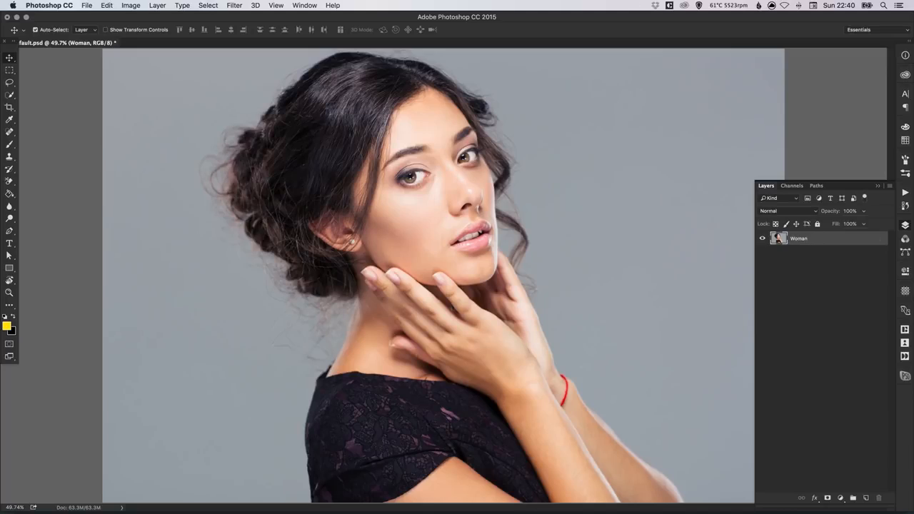
{"action": "left_click", "coordinate": [866, 498]}
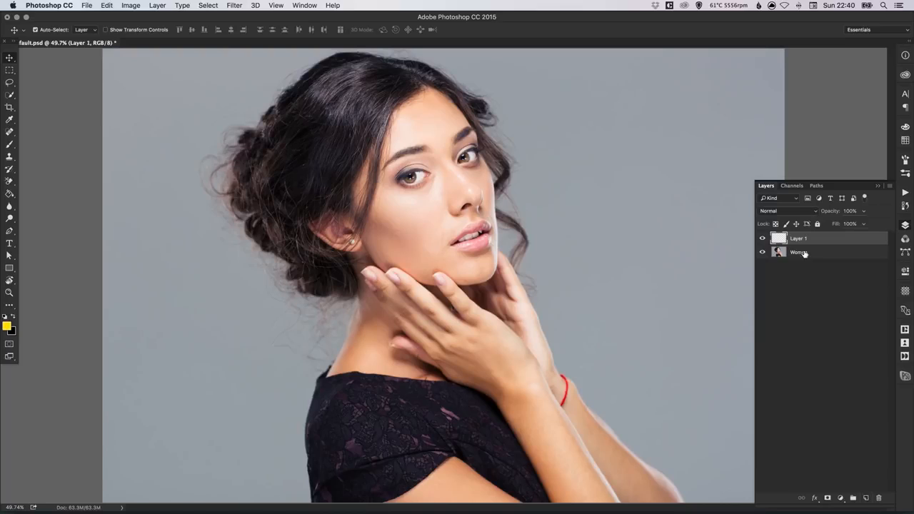
Move Layer 1 below the Woman layer and set the foreground colour to yellow #ffde00.
{"action": "left_click_drag", "start_coordinate": [801, 242], "coordinate": [802, 258]}
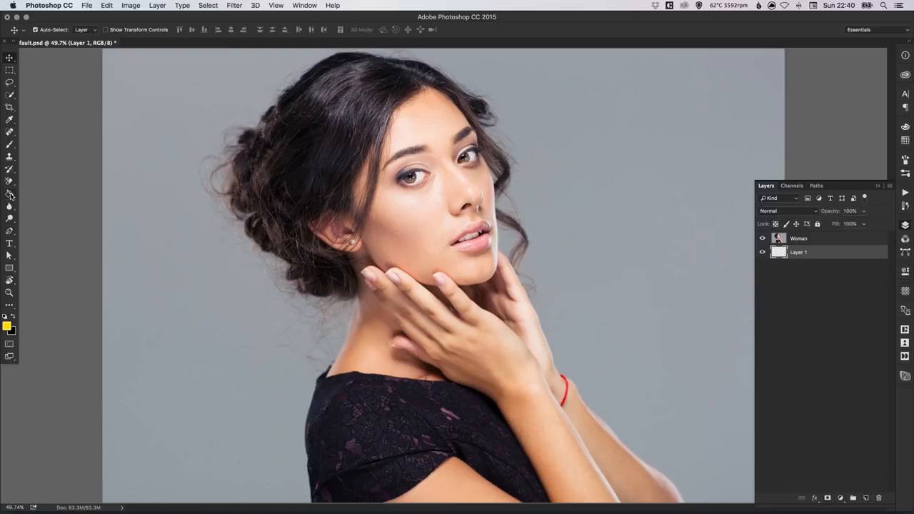
{"action": "key", "text": "i"}
{"action": "left_click", "coordinate": [7, 326]}
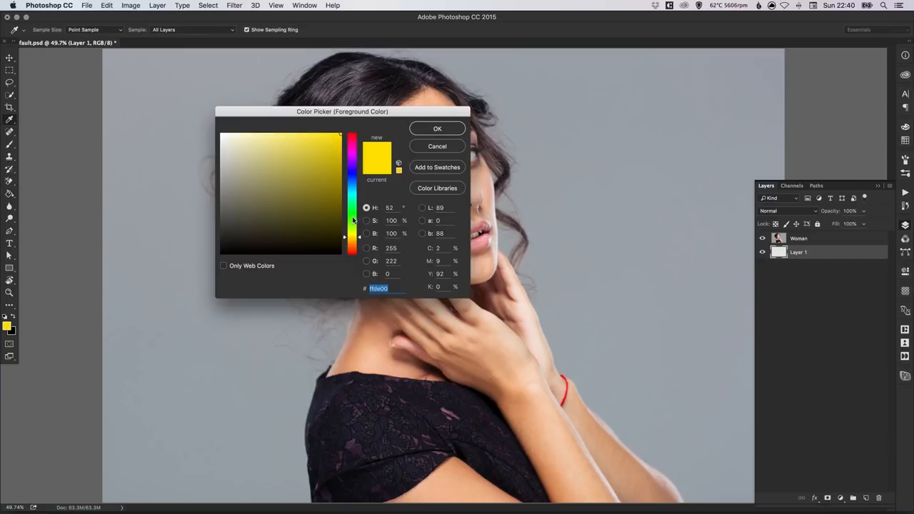
{"action": "left_click", "coordinate": [437, 129]}
{"action": "key", "text": "g"}
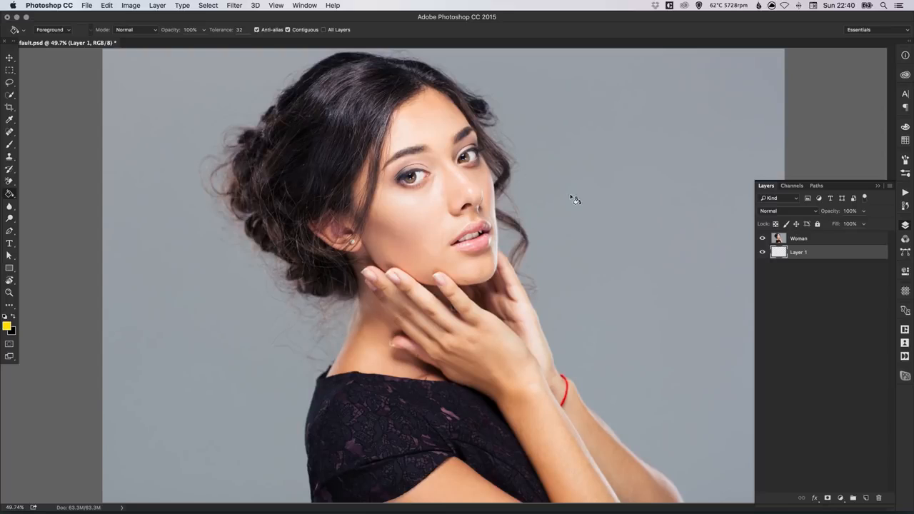
Fill Layer 1 with the yellow and rename it 'Awesome Bright Colour'.
{"action": "left_click", "coordinate": [486, 237]}
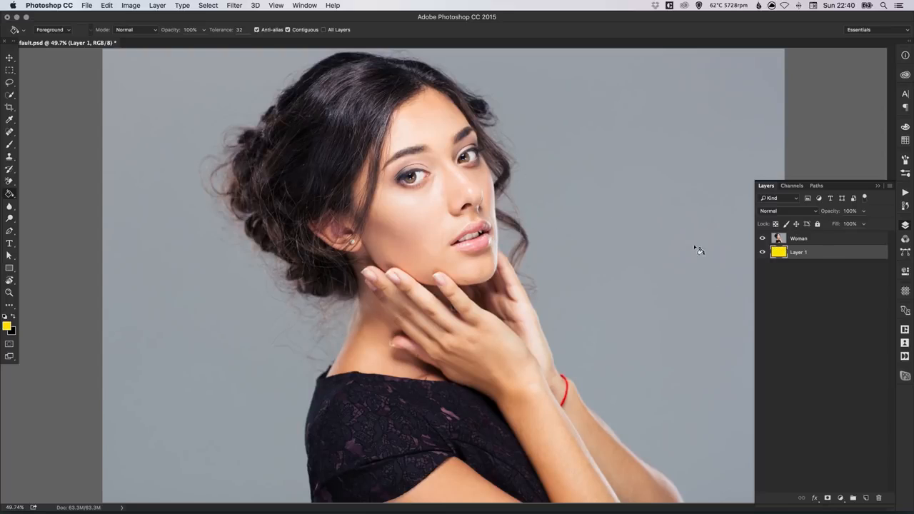
{"action": "double_click", "coordinate": [802, 253]}
{"action": "type", "text": "Av"}
{"action": "type", "text": "esome Br"}
{"action": "type", "text": "igth Colour"}
{"action": "key", "text": "BackSpace"}
{"action": "key", "text": "BackSpace"}
{"action": "key", "text": "BackSpace"}
{"action": "key", "text": "BackSpace"}
{"action": "key", "text": "BackSpace"}
{"action": "key", "text": "BackSpace"}
{"action": "key", "text": "BackSpace"}
{"action": "key", "text": "BackSpace"}
{"action": "key", "text": "BackSpace"}
{"action": "type", "text": "ight Colour"}
{"action": "key", "text": "Return"}
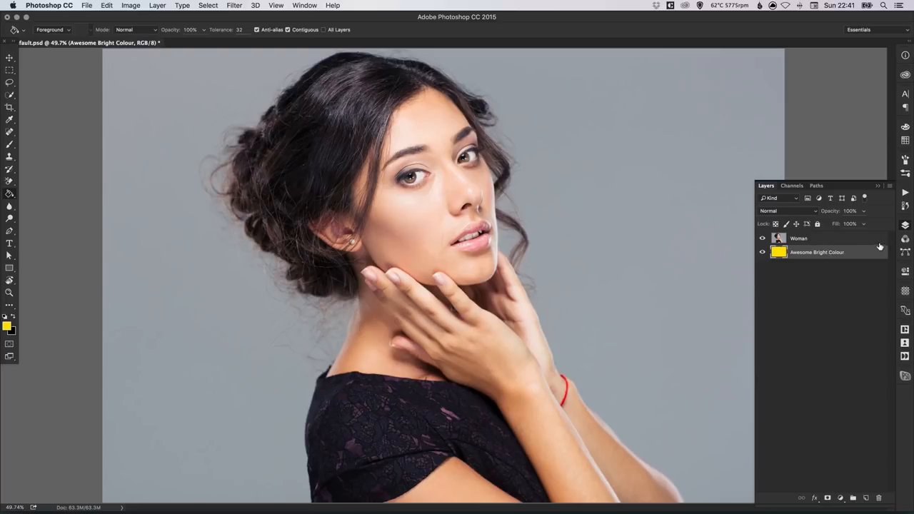
On the Woman layer, switch to the Background Eraser Tool and size the brush to 700 px.
{"action": "left_click", "coordinate": [805, 239]}
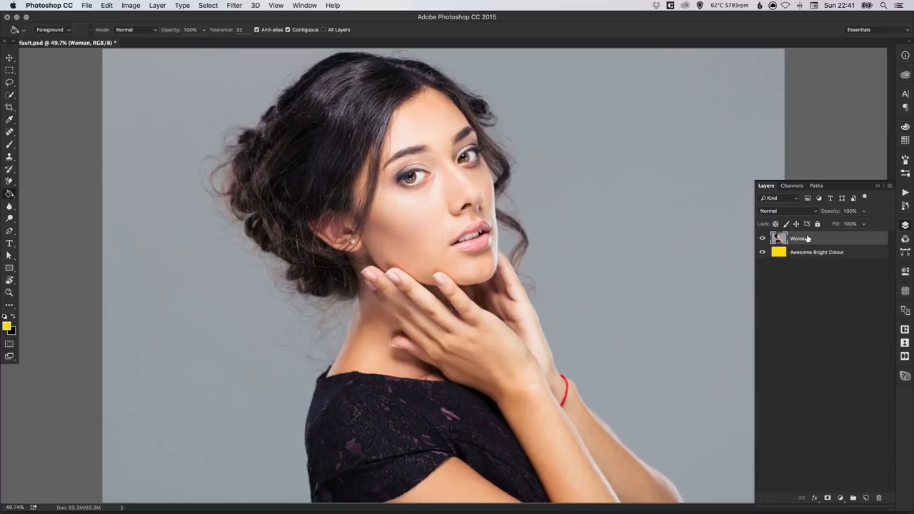
{"action": "left_click", "coordinate": [9, 181]}
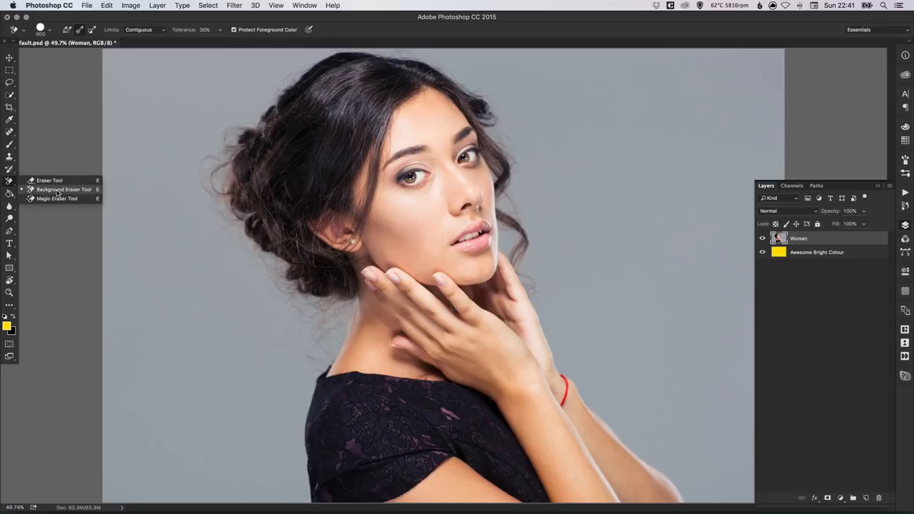
{"action": "left_click", "coordinate": [56, 190]}
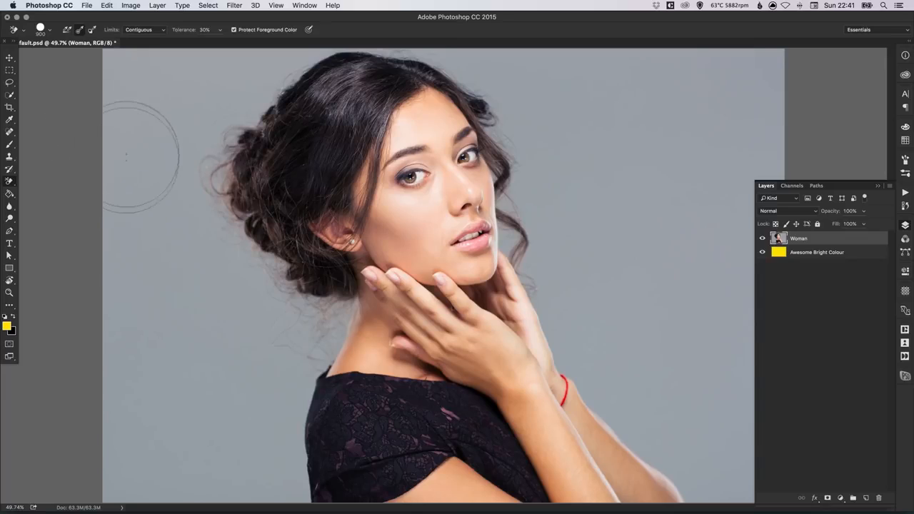
{"action": "key", "text": "bracketleft"}
{"action": "key", "text": "bracketleft"}
{"action": "key", "text": "bracketleft"}
{"action": "key", "text": "bracketleft"}
{"action": "key", "text": "bracketleft"}
{"action": "key", "text": "bracketleft"}
{"action": "key", "text": "bracketleft"}
{"action": "key", "text": "bracketleft"}
{"action": "key", "text": "bracketright"}
{"action": "key", "text": "bracketright"}
{"action": "key", "text": "bracketright"}
{"action": "key", "text": "bracketright"}
{"action": "key", "text": "bracketright"}
{"action": "key", "text": "bracketright"}
{"action": "key", "text": "bracketright"}
{"action": "key", "text": "bracketright"}
{"action": "key", "text": "bracketright"}
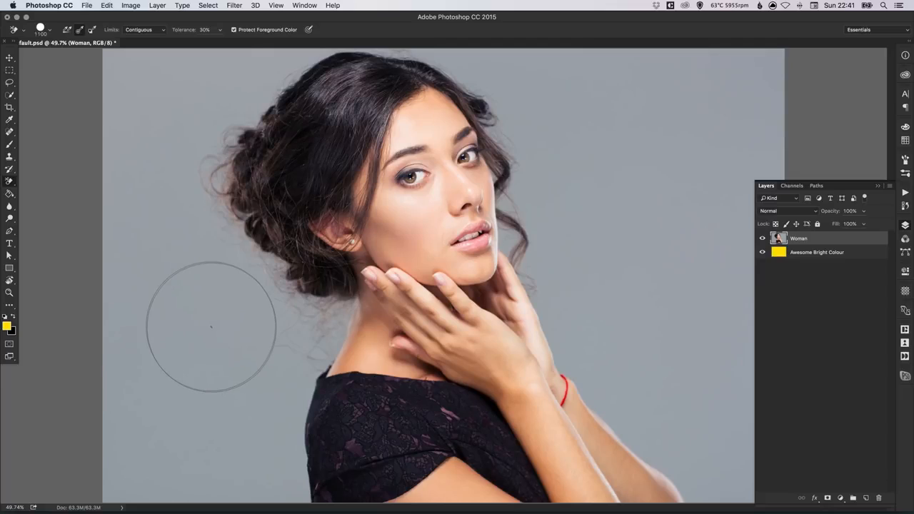
{"action": "key", "text": "bracketleft"}
{"action": "key", "text": "bracketleft"}
{"action": "key", "text": "bracketleft"}
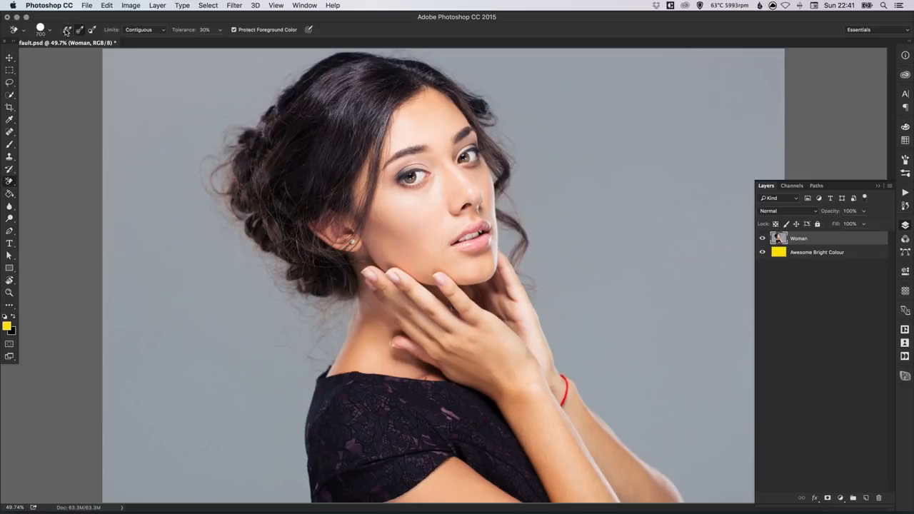
{"action": "left_click", "coordinate": [79, 32]}
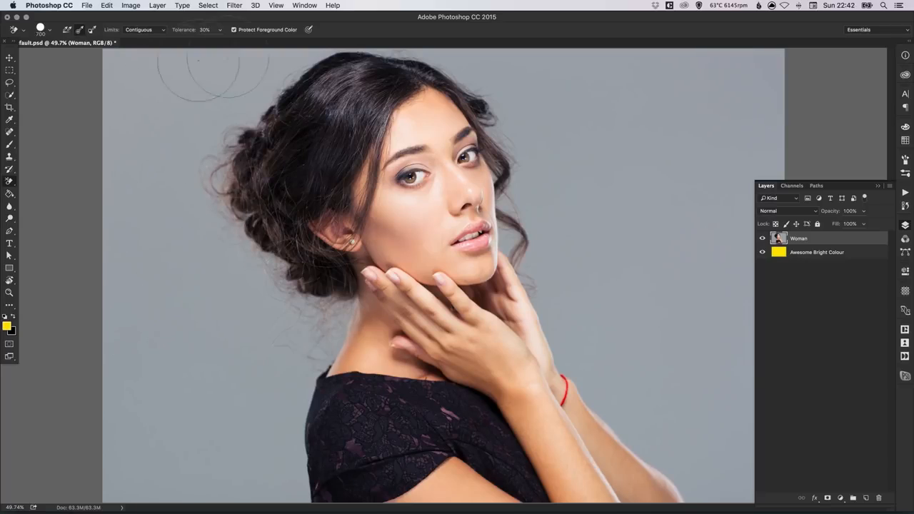
{"action": "left_click", "coordinate": [66, 30]}
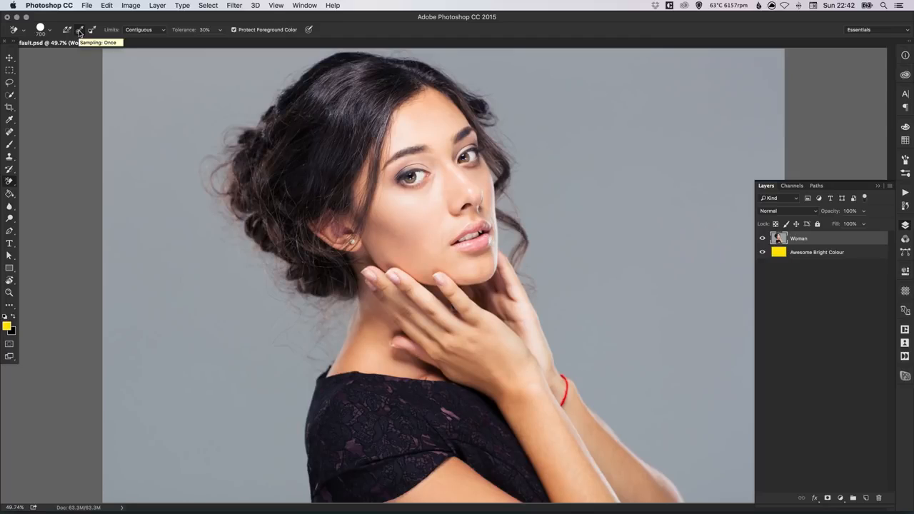
{"action": "left_click", "coordinate": [137, 31]}
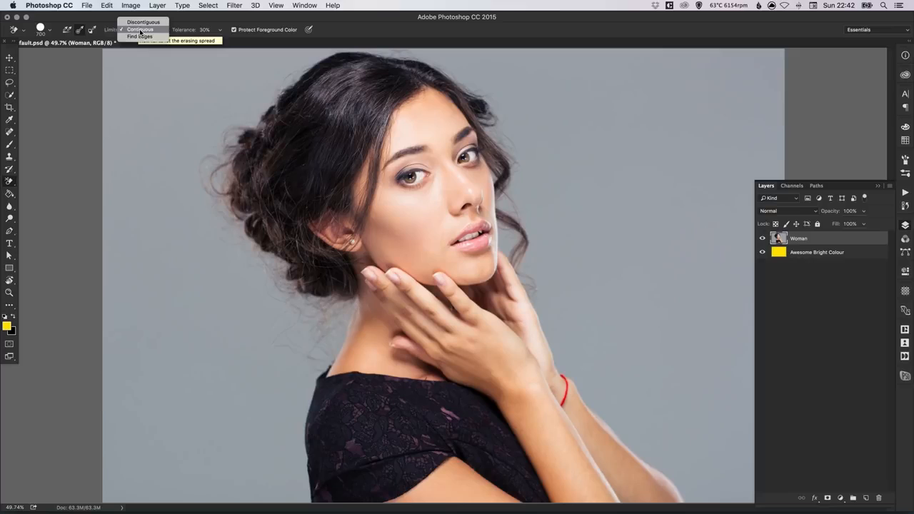
{"action": "left_click", "coordinate": [146, 30]}
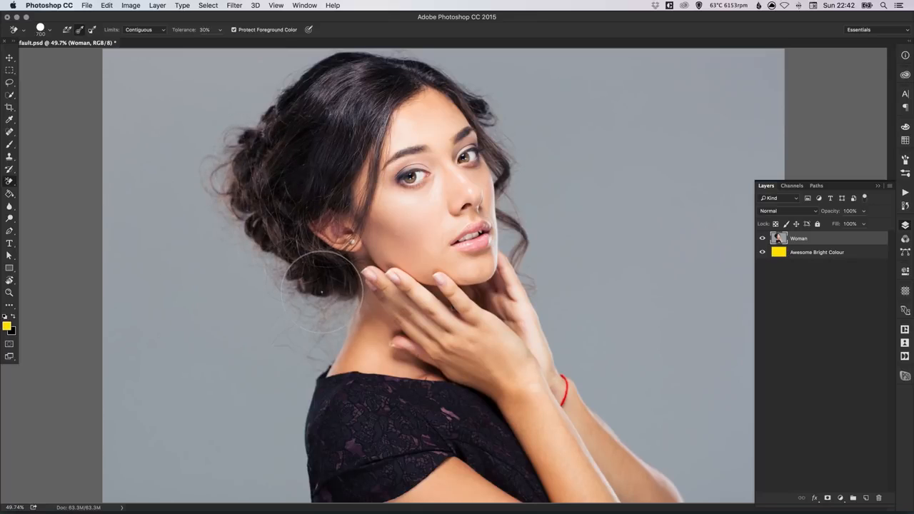
At 5% tolerance, test-erase grey patches around the hair and neck, then undo them all.
{"action": "left_click", "coordinate": [203, 29]}
{"action": "type", "text": "5"}
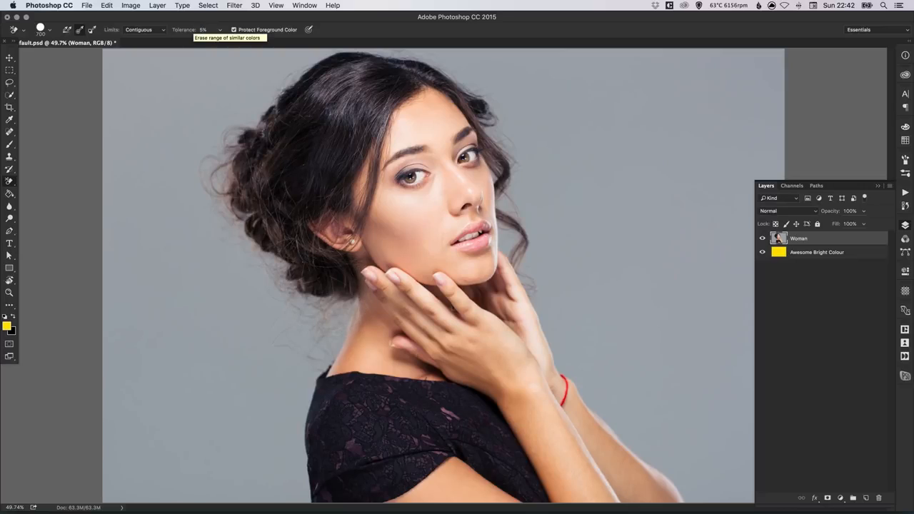
{"action": "left_click", "coordinate": [165, 93]}
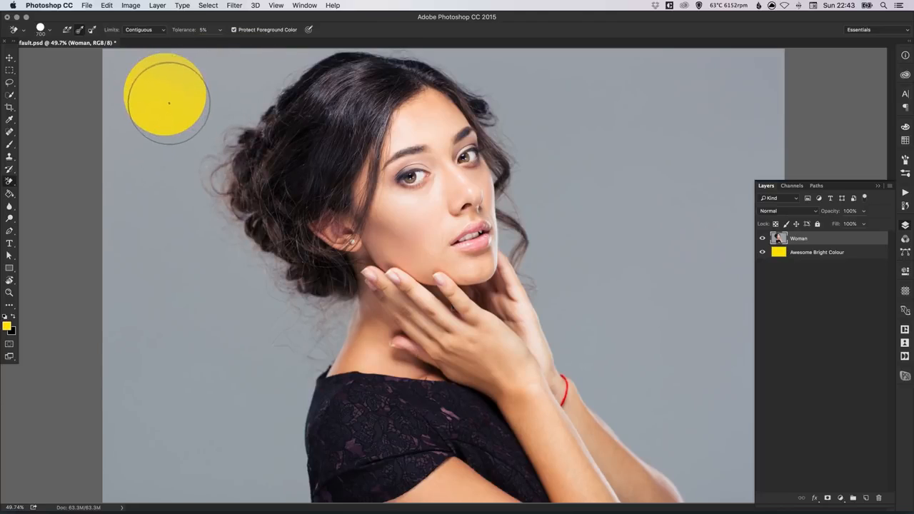
{"action": "left_click", "coordinate": [169, 148]}
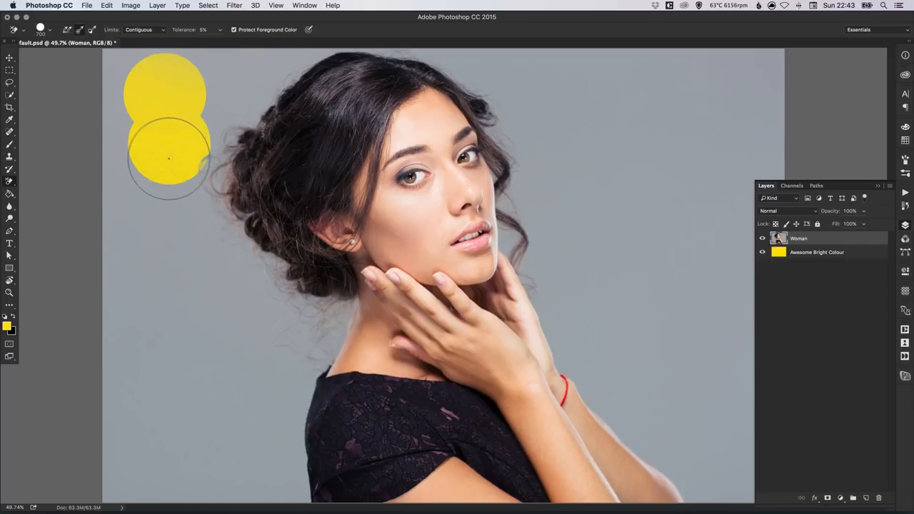
{"action": "left_click", "coordinate": [183, 197]}
{"action": "left_click", "coordinate": [249, 120]}
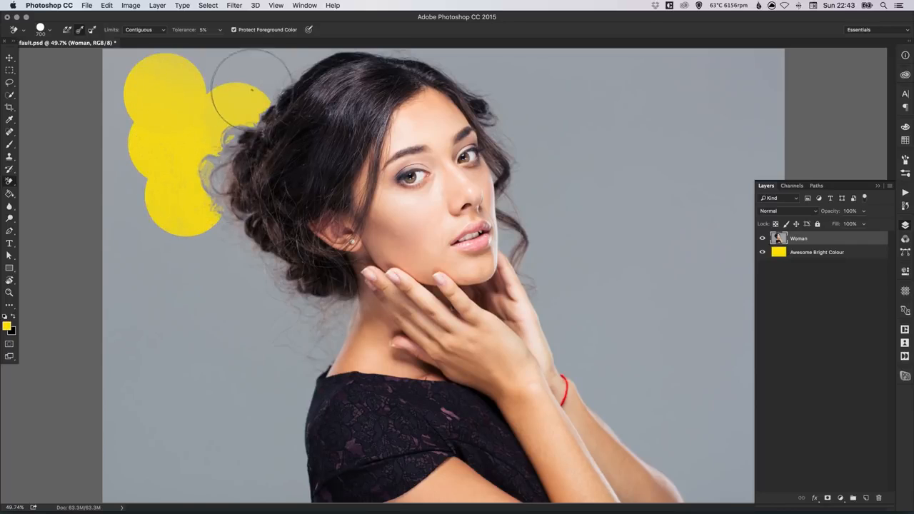
{"action": "left_click", "coordinate": [268, 72]}
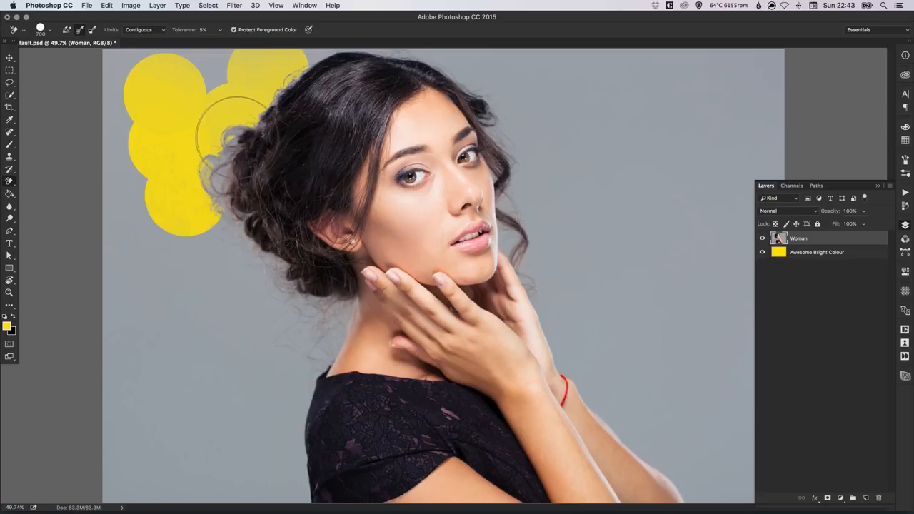
{"action": "left_click", "coordinate": [215, 214]}
{"action": "left_click", "coordinate": [249, 266]}
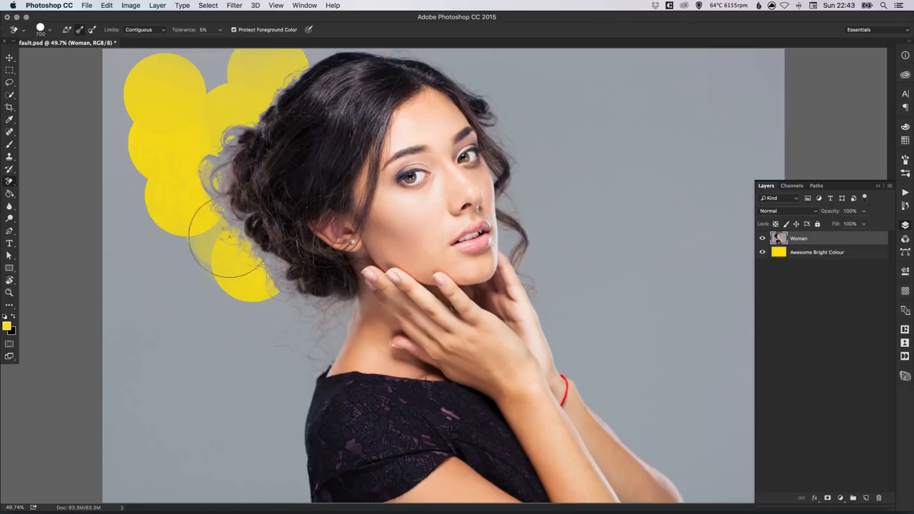
{"action": "left_click", "coordinate": [285, 310]}
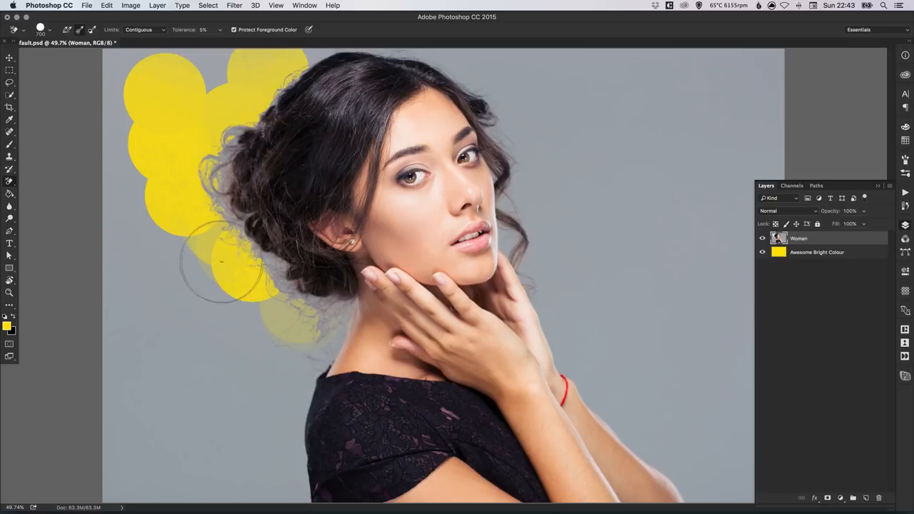
{"action": "key", "text": "F12"}
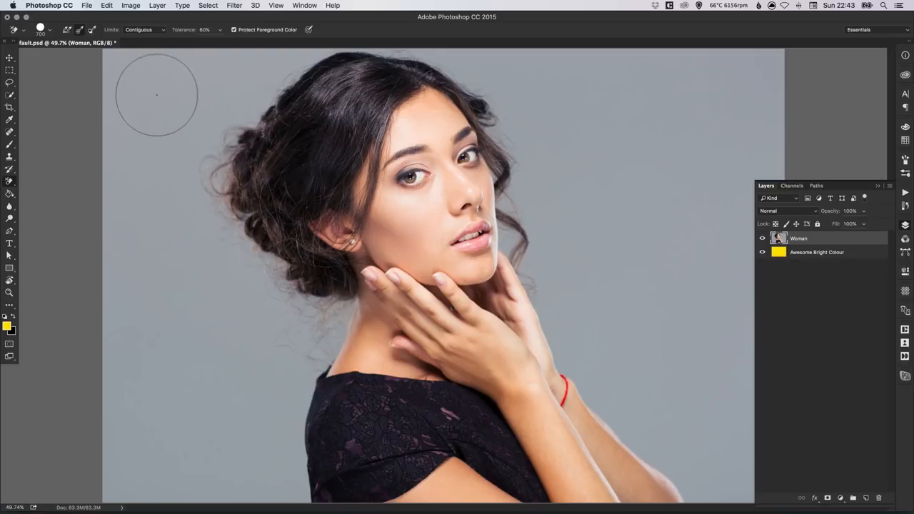
Test-erase a stroke of grey at the top-left, then undo it.
{"action": "mouse_move", "coordinate": [156, 95]}
{"action": "left_mouse_down"}
{"action": "mouse_move", "coordinate": [147, 159]}
{"action": "mouse_move", "coordinate": [147, 134]}
{"action": "mouse_move", "coordinate": [204, 106]}
{"action": "mouse_move", "coordinate": [244, 106]}
{"action": "mouse_move", "coordinate": [234, 133]}
{"action": "mouse_move", "coordinate": [235, 214]}
{"action": "mouse_move", "coordinate": [309, 317]}
{"action": "mouse_move", "coordinate": [332, 438]}
{"action": "mouse_move", "coordinate": [336, 370]}
{"action": "mouse_move", "coordinate": [360, 314]}
{"action": "mouse_move", "coordinate": [328, 346]}
{"action": "mouse_move", "coordinate": [301, 154]}
{"action": "left_mouse_up"}
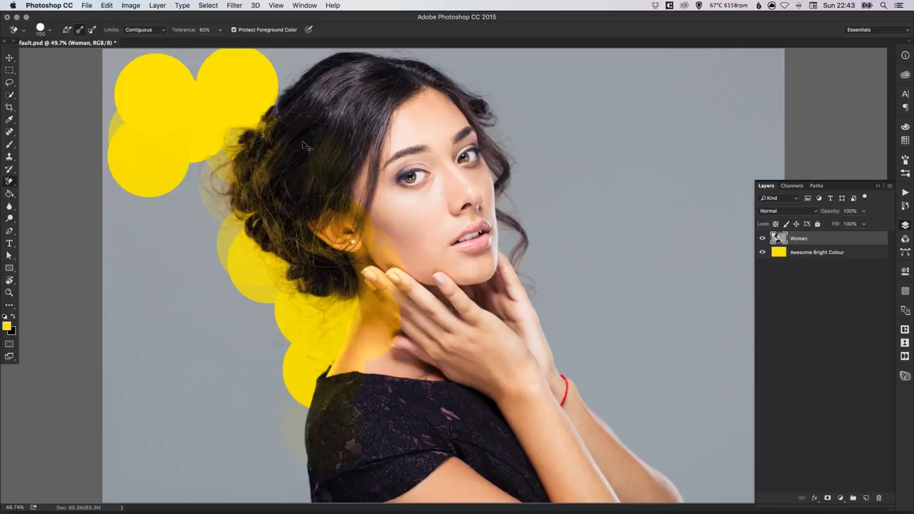
{"action": "key", "text": "super+z"}
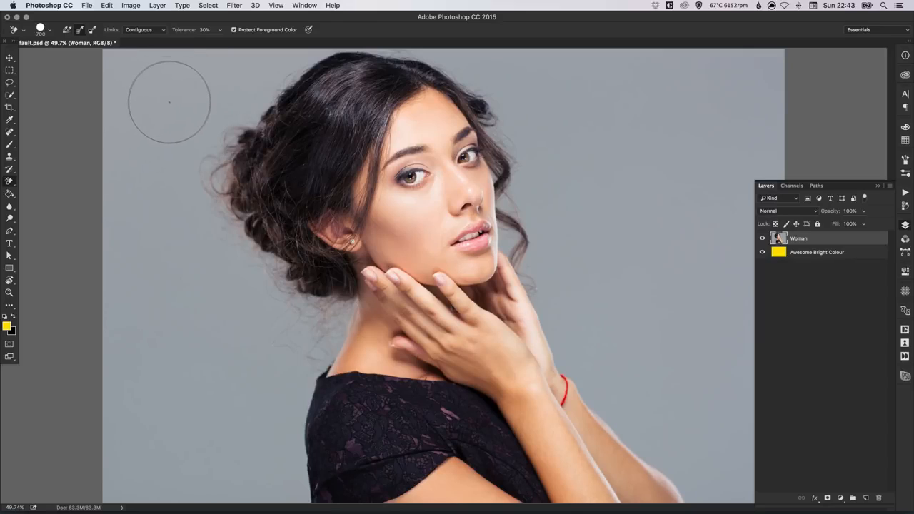
Erase the grey backdrop around the hair, face and shoulder to reveal the yellow beneath.
{"action": "mouse_move", "coordinate": [168, 98]}
{"action": "left_mouse_down"}
{"action": "mouse_move", "coordinate": [140, 77]}
{"action": "mouse_move", "coordinate": [104, 101]}
{"action": "mouse_move", "coordinate": [102, 161]}
{"action": "mouse_move", "coordinate": [118, 181]}
{"action": "mouse_move", "coordinate": [191, 69]}
{"action": "mouse_move", "coordinate": [161, 78]}
{"action": "mouse_move", "coordinate": [185, 102]}
{"action": "mouse_move", "coordinate": [246, 105]}
{"action": "mouse_move", "coordinate": [217, 166]}
{"action": "mouse_move", "coordinate": [292, 61]}
{"action": "left_mouse_up"}
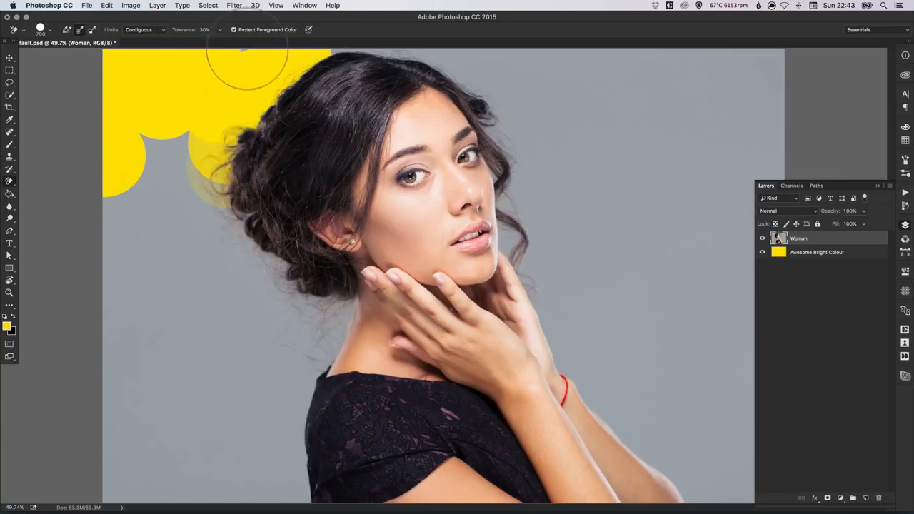
{"action": "mouse_move", "coordinate": [239, 53]}
{"action": "left_mouse_down"}
{"action": "mouse_move", "coordinate": [204, 147]}
{"action": "mouse_move", "coordinate": [232, 239]}
{"action": "mouse_move", "coordinate": [328, 342]}
{"action": "mouse_move", "coordinate": [278, 473]}
{"action": "mouse_move", "coordinate": [228, 429]}
{"action": "mouse_move", "coordinate": [243, 400]}
{"action": "mouse_move", "coordinate": [167, 153]}
{"action": "mouse_move", "coordinate": [129, 389]}
{"action": "mouse_move", "coordinate": [153, 388]}
{"action": "left_mouse_up"}
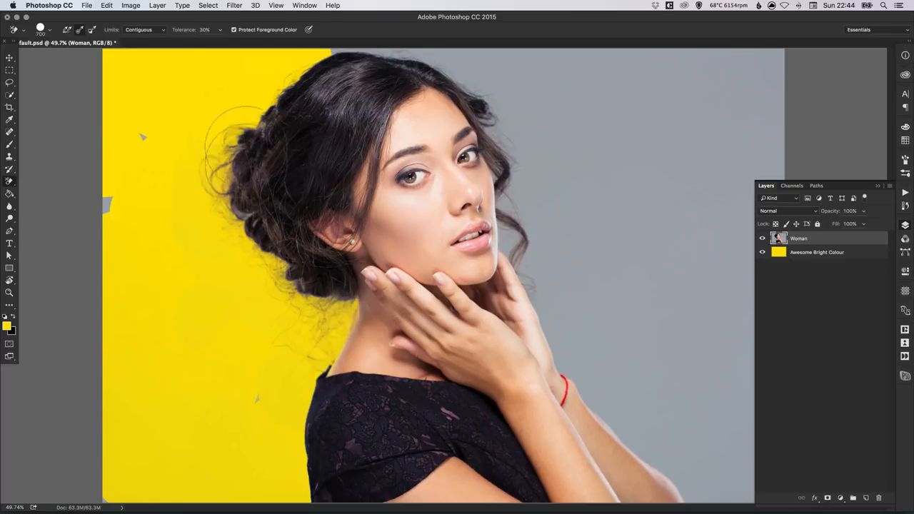
{"action": "mouse_move", "coordinate": [355, 14]}
{"action": "left_mouse_down"}
{"action": "mouse_move", "coordinate": [444, 50]}
{"action": "mouse_move", "coordinate": [495, 93]}
{"action": "mouse_move", "coordinate": [487, 89]}
{"action": "mouse_move", "coordinate": [533, 168]}
{"action": "mouse_move", "coordinate": [519, 188]}
{"action": "mouse_move", "coordinate": [534, 347]}
{"action": "mouse_move", "coordinate": [553, 408]}
{"action": "mouse_move", "coordinate": [601, 424]}
{"action": "mouse_move", "coordinate": [616, 365]}
{"action": "mouse_move", "coordinate": [603, 411]}
{"action": "mouse_move", "coordinate": [562, 344]}
{"action": "mouse_move", "coordinate": [579, 353]}
{"action": "mouse_move", "coordinate": [551, 329]}
{"action": "mouse_move", "coordinate": [549, 299]}
{"action": "mouse_move", "coordinate": [499, 191]}
{"action": "mouse_move", "coordinate": [478, 86]}
{"action": "left_mouse_up"}
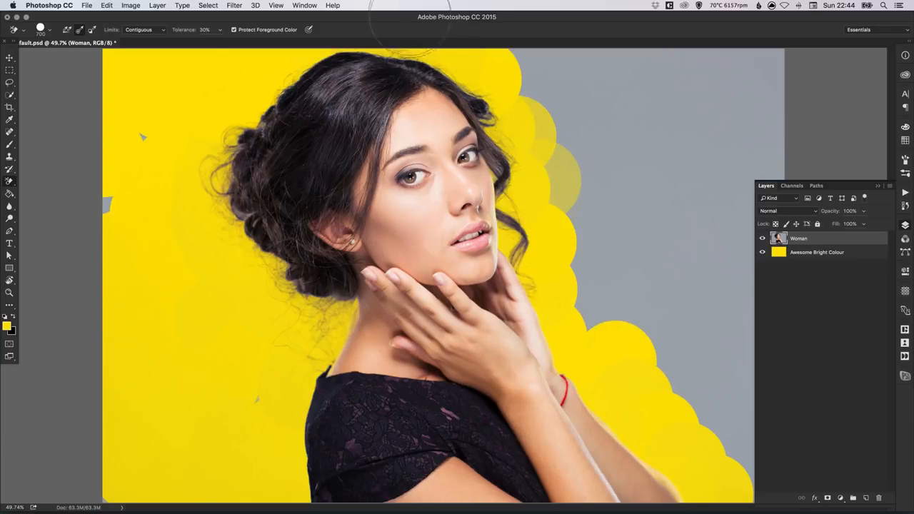
{"action": "mouse_move", "coordinate": [522, 54]}
{"action": "left_mouse_down"}
{"action": "mouse_move", "coordinate": [599, 238]}
{"action": "mouse_move", "coordinate": [584, 94]}
{"action": "mouse_move", "coordinate": [577, 353]}
{"action": "mouse_move", "coordinate": [610, 63]}
{"action": "mouse_move", "coordinate": [556, 2]}
{"action": "mouse_move", "coordinate": [563, 115]}
{"action": "mouse_move", "coordinate": [580, 54]}
{"action": "mouse_move", "coordinate": [604, 70]}
{"action": "mouse_move", "coordinate": [624, 152]}
{"action": "mouse_move", "coordinate": [650, 136]}
{"action": "mouse_move", "coordinate": [663, 312]}
{"action": "mouse_move", "coordinate": [660, 283]}
{"action": "mouse_move", "coordinate": [684, 321]}
{"action": "mouse_move", "coordinate": [699, 426]}
{"action": "mouse_move", "coordinate": [678, 107]}
{"action": "mouse_move", "coordinate": [642, 35]}
{"action": "mouse_move", "coordinate": [645, 90]}
{"action": "mouse_move", "coordinate": [606, 103]}
{"action": "mouse_move", "coordinate": [568, 134]}
{"action": "mouse_move", "coordinate": [538, 120]}
{"action": "mouse_move", "coordinate": [664, 398]}
{"action": "mouse_move", "coordinate": [719, 450]}
{"action": "mouse_move", "coordinate": [752, 428]}
{"action": "mouse_move", "coordinate": [760, 135]}
{"action": "mouse_move", "coordinate": [729, 150]}
{"action": "mouse_move", "coordinate": [722, 312]}
{"action": "left_mouse_up"}
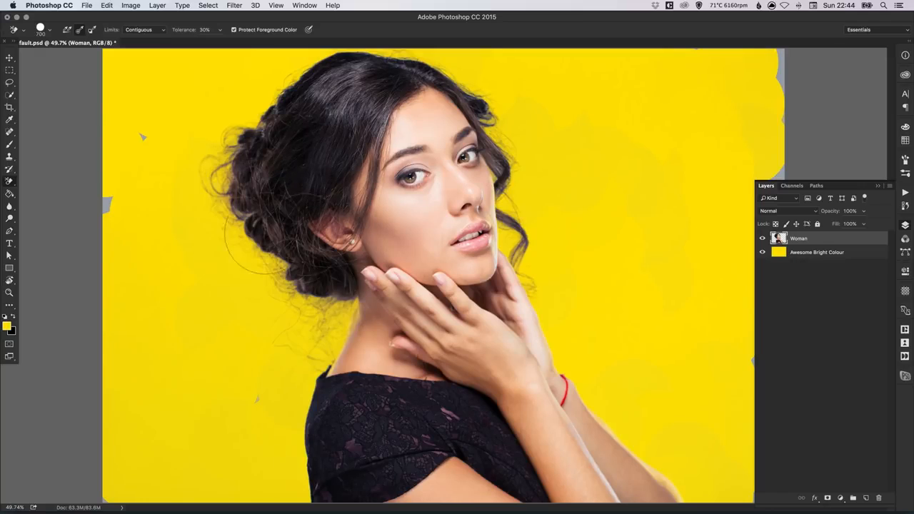
{"action": "left_click_drag", "start_coordinate": [10, 182], "coordinate": [55, 180]}
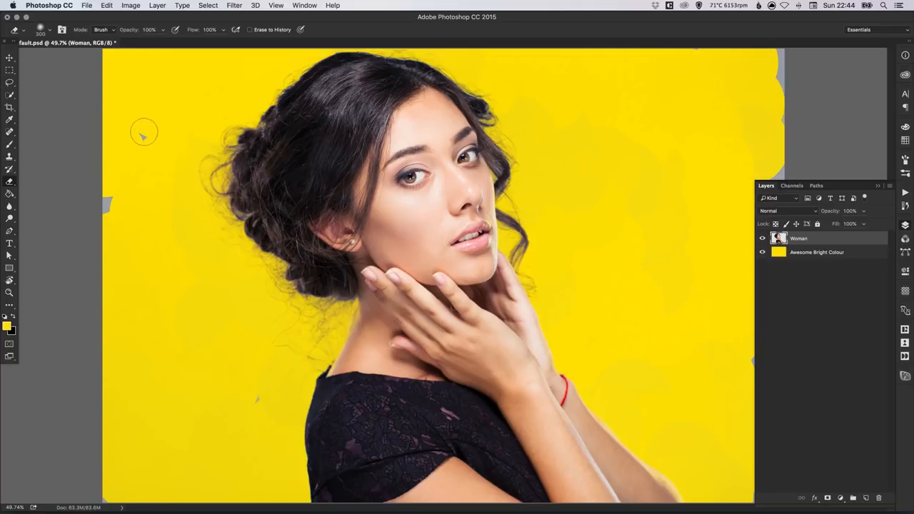
With a larger eraser brush, remove the darker left-edge shading and leftover grey along the right edge.
{"action": "left_click_drag", "start_coordinate": [115, 218], "coordinate": [153, 477]}
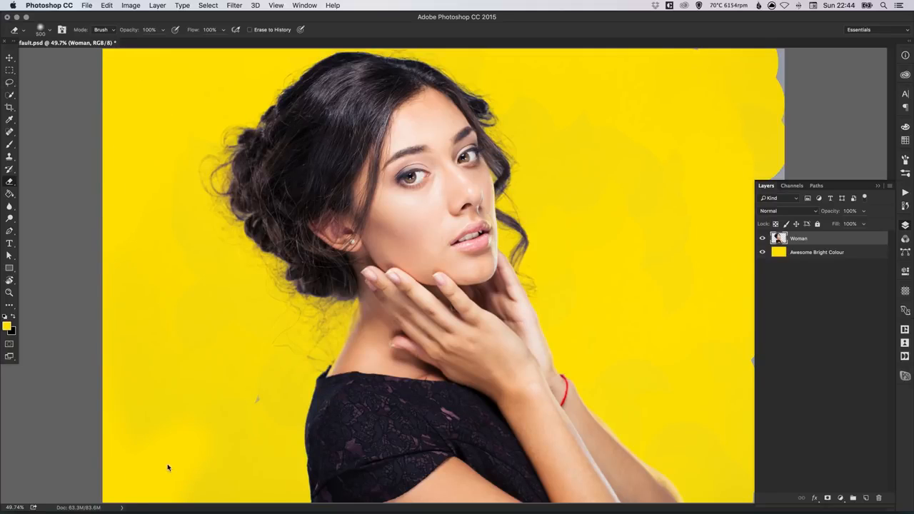
{"action": "key", "text": "bracketright"}
{"action": "key", "text": "bracketright"}
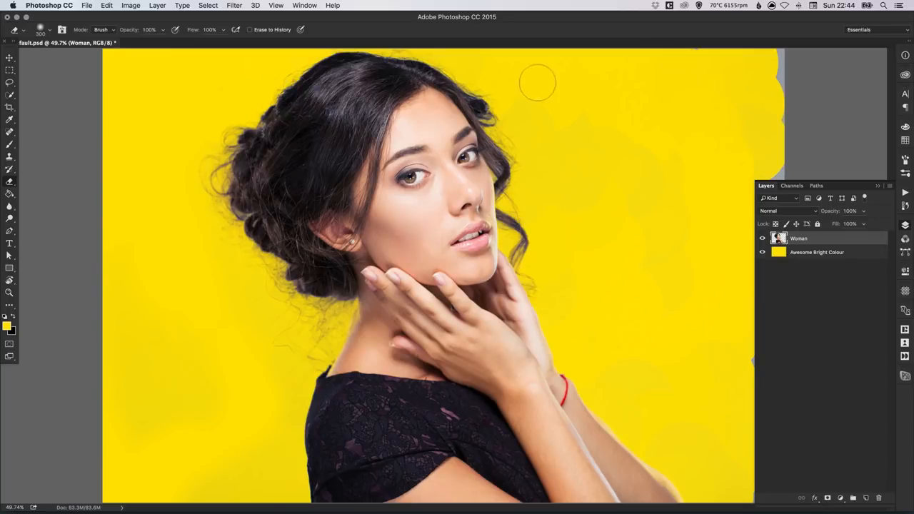
{"action": "key", "text": "bracketright"}
{"action": "key", "text": "bracketright"}
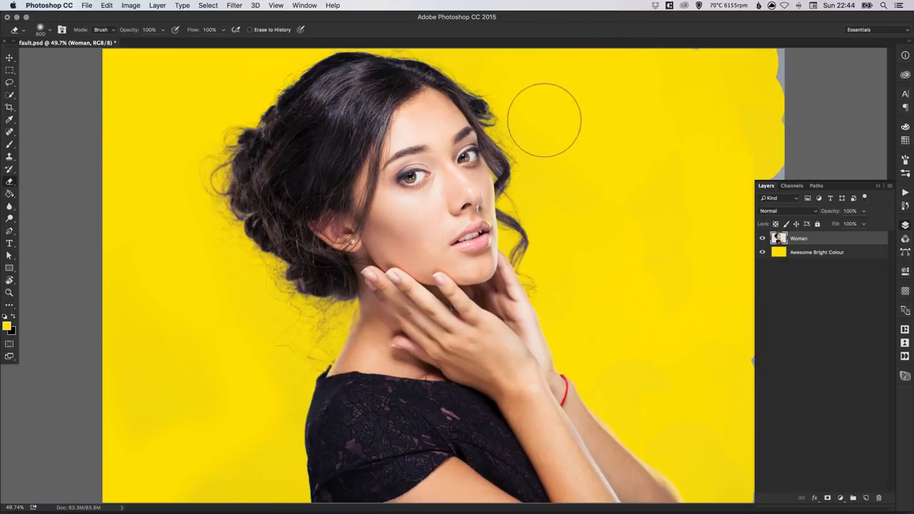
{"action": "mouse_move", "coordinate": [702, 130]}
{"action": "left_mouse_down"}
{"action": "mouse_move", "coordinate": [701, 153]}
{"action": "mouse_move", "coordinate": [640, 92]}
{"action": "mouse_move", "coordinate": [728, 52]}
{"action": "mouse_move", "coordinate": [749, 139]}
{"action": "mouse_move", "coordinate": [773, 161]}
{"action": "left_mouse_up"}
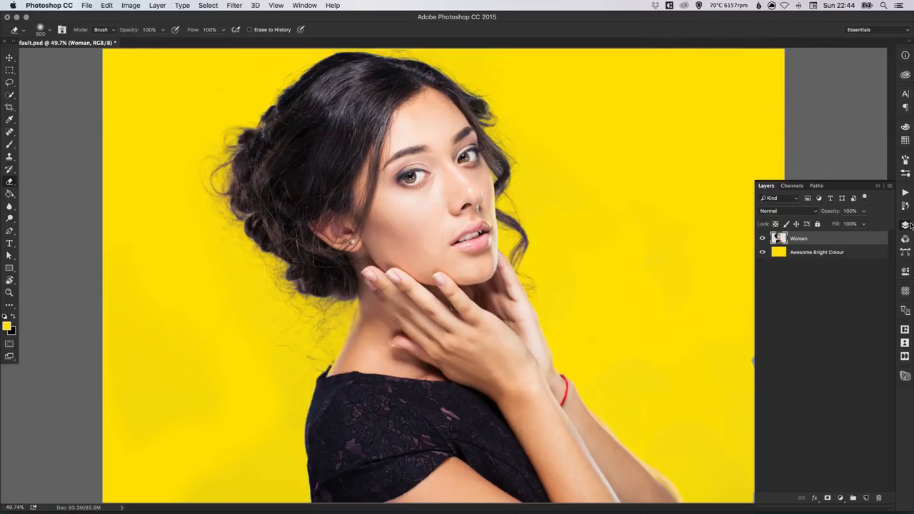
{"action": "left_click", "coordinate": [905, 226]}
{"action": "mouse_move", "coordinate": [756, 204]}
{"action": "left_mouse_down"}
{"action": "mouse_move", "coordinate": [764, 459]}
{"action": "mouse_move", "coordinate": [758, 435]}
{"action": "left_mouse_up"}
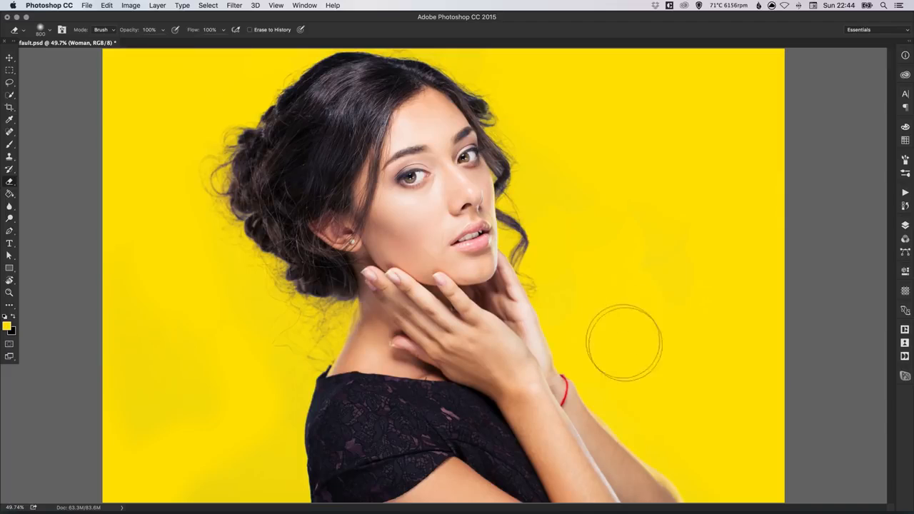
{"action": "key", "text": "v"}
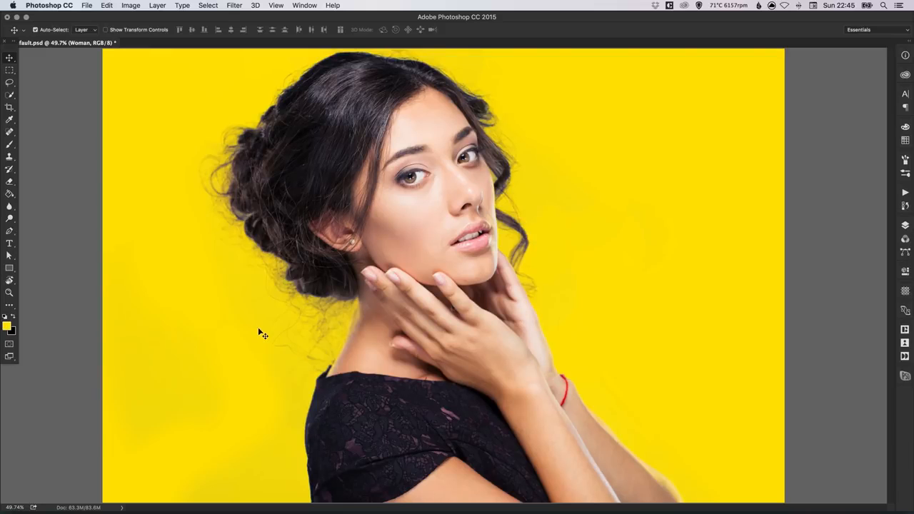
{"action": "key", "text": "super+equal"}
{"action": "key", "text": "super+equal"}
{"action": "key", "text": "super+equal"}
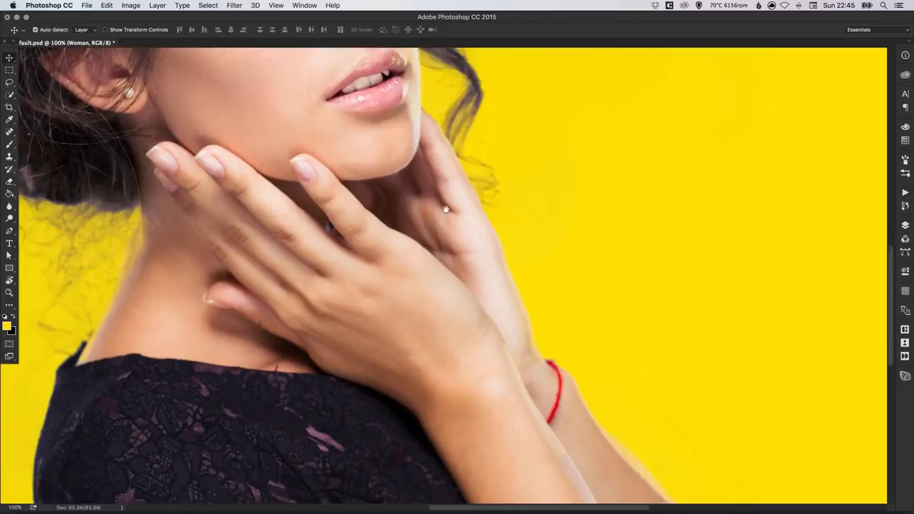
{"action": "left_click_drag", "start_coordinate": [453, 222], "coordinate": [409, 122]}
{"action": "left_click_drag", "start_coordinate": [492, 301], "coordinate": [616, 322]}
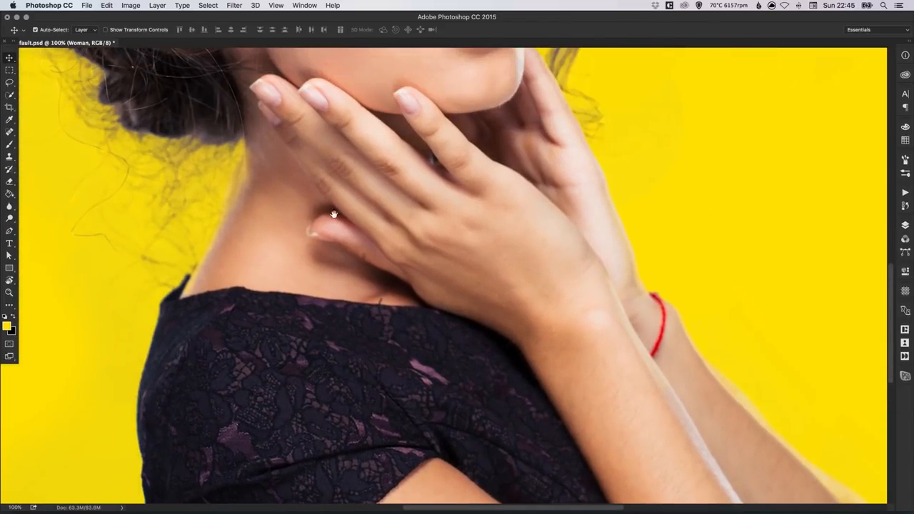
{"action": "left_click_drag", "start_coordinate": [333, 196], "coordinate": [328, 338]}
{"action": "left_click_drag", "start_coordinate": [384, 230], "coordinate": [364, 329]}
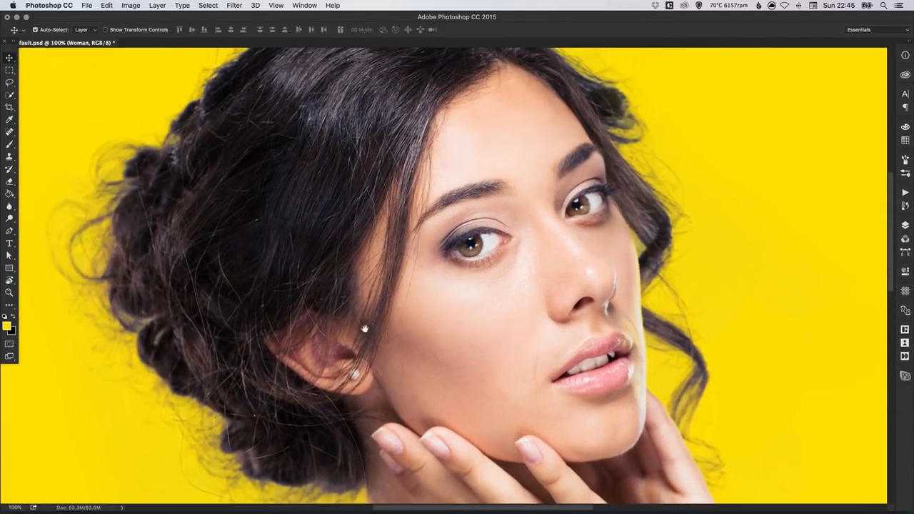
{"action": "left_click_drag", "start_coordinate": [414, 243], "coordinate": [325, 328]}
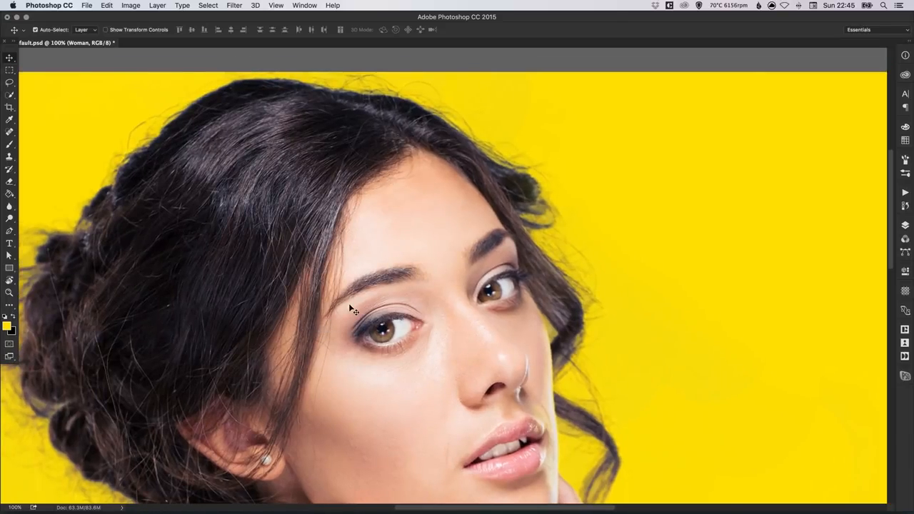
{"action": "key", "text": "super+0"}
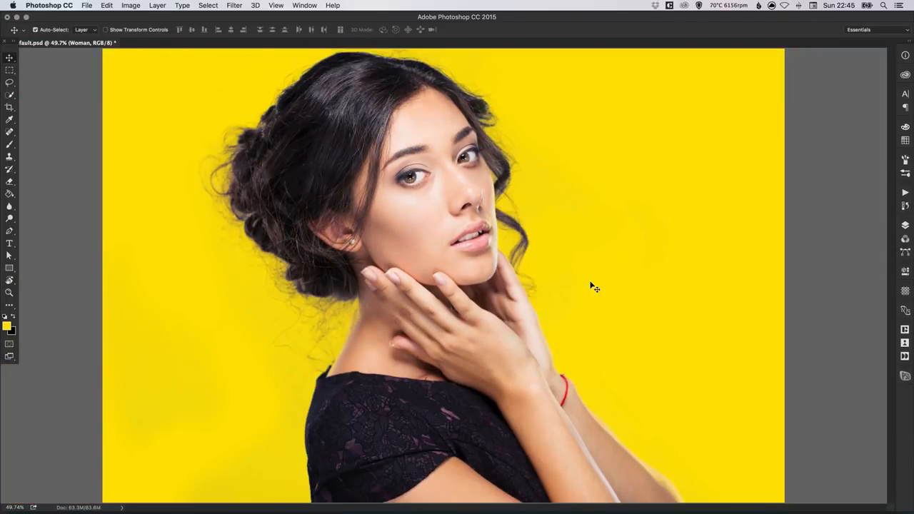
Try hue and lightness shifts on the Awesome Bright Colour layer, then cancel them.
{"action": "left_click", "coordinate": [905, 226]}
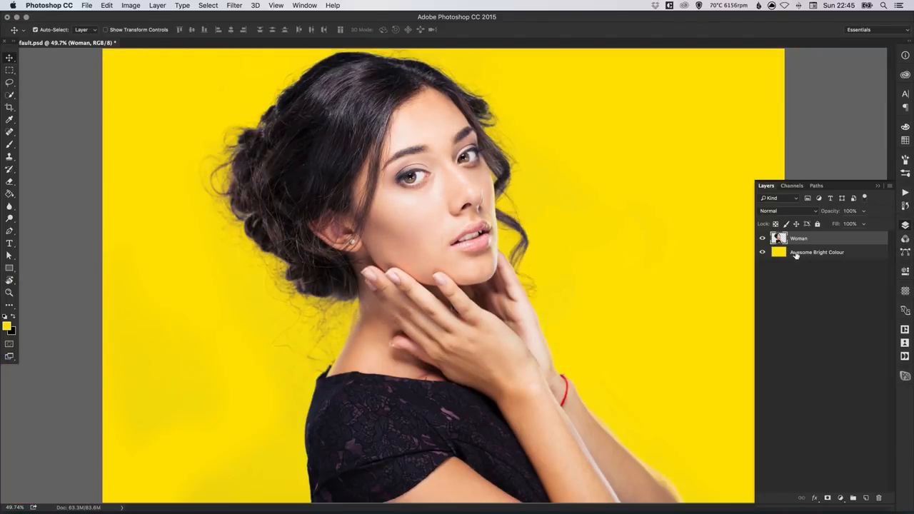
{"action": "left_click", "coordinate": [807, 253]}
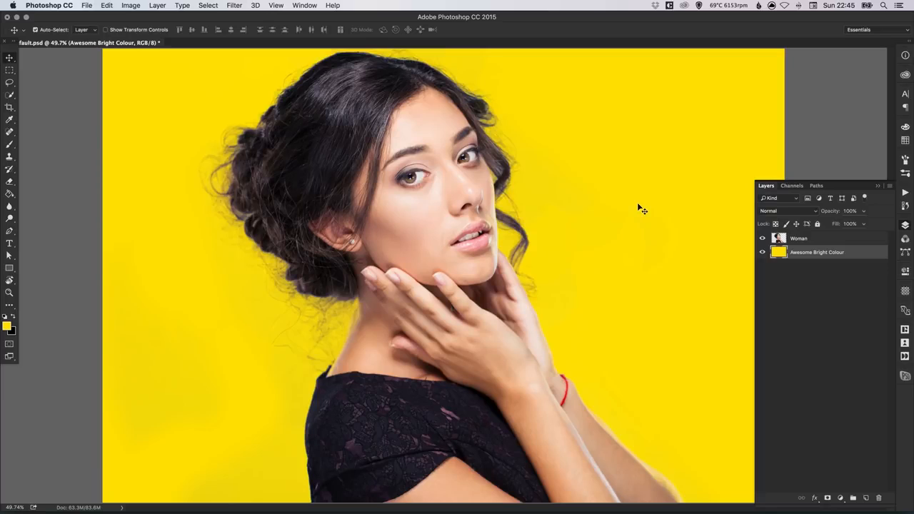
{"action": "key", "text": "super+u"}
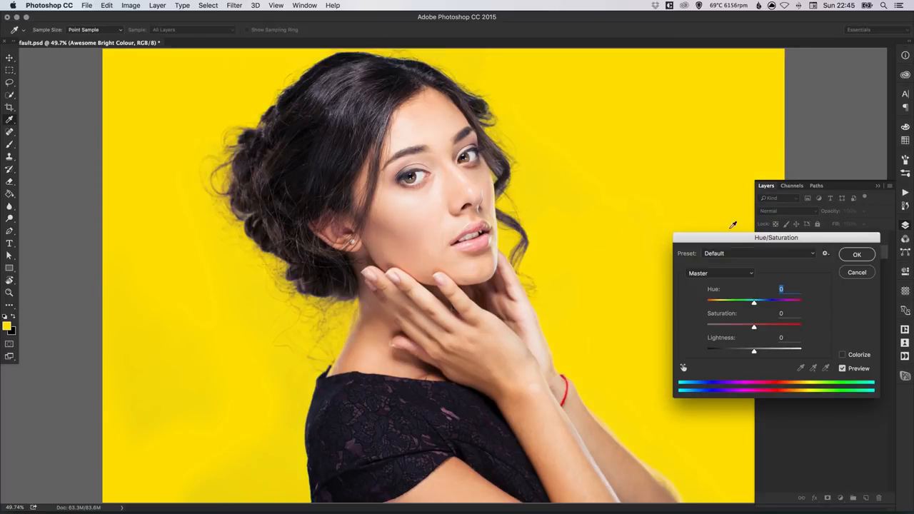
{"action": "left_click_drag", "start_coordinate": [791, 240], "coordinate": [784, 307]}
{"action": "left_click_drag", "start_coordinate": [742, 371], "coordinate": [789, 369]}
{"action": "mouse_move", "coordinate": [746, 417]}
{"action": "left_mouse_down"}
{"action": "mouse_move", "coordinate": [805, 417]}
{"action": "mouse_move", "coordinate": [675, 426]}
{"action": "mouse_move", "coordinate": [750, 420]}
{"action": "left_mouse_up"}
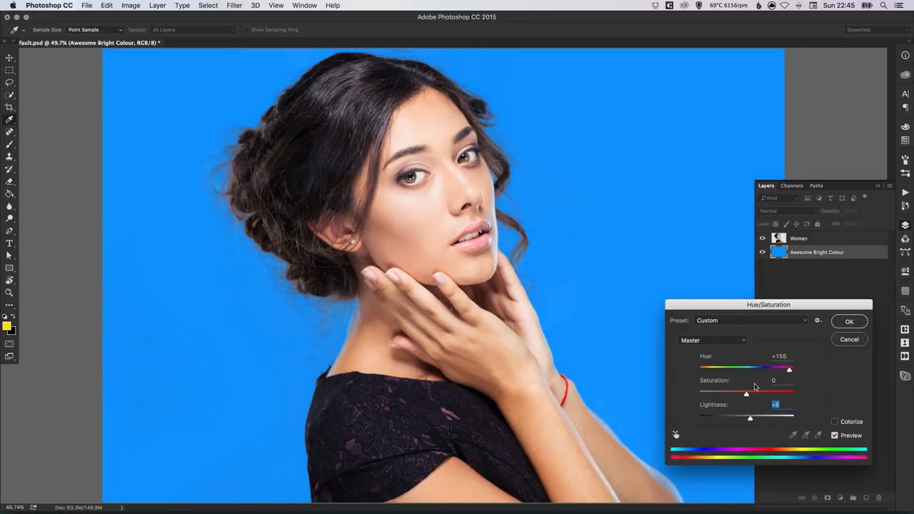
{"action": "left_click", "coordinate": [850, 339]}
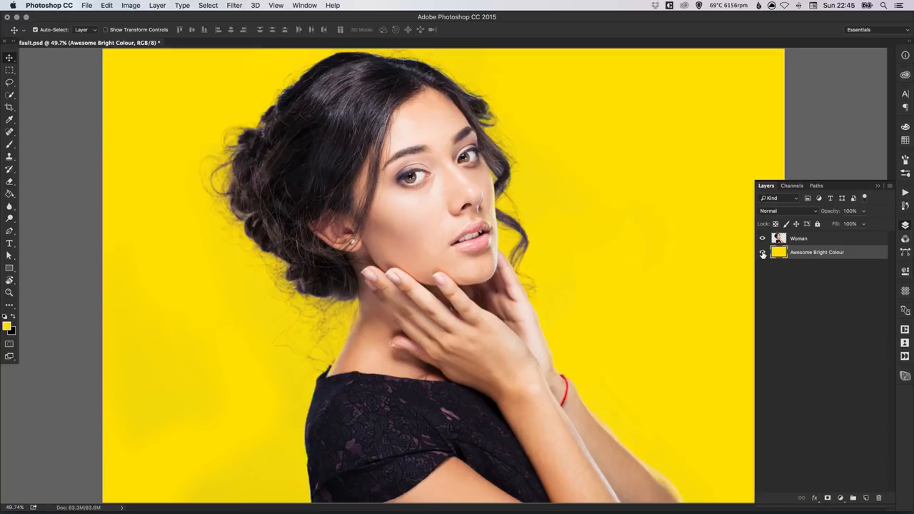
Hide the Awesome Bright Colour layer and collapse the Layers panel.
{"action": "left_click", "coordinate": [762, 252]}
{"action": "left_click", "coordinate": [904, 225]}
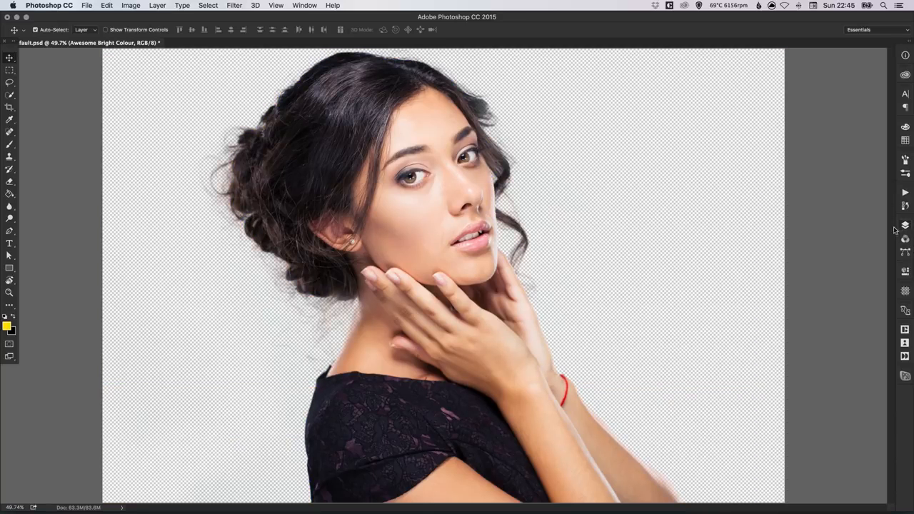